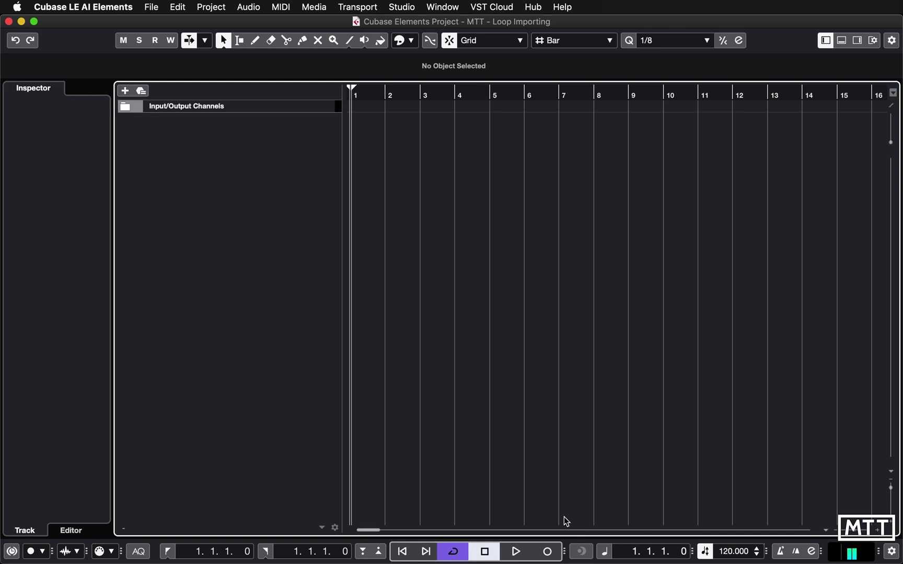
Open MediaBay from the Media menu and move its window up and to the left.
{"action": "left_click", "coordinate": [318, 9]}
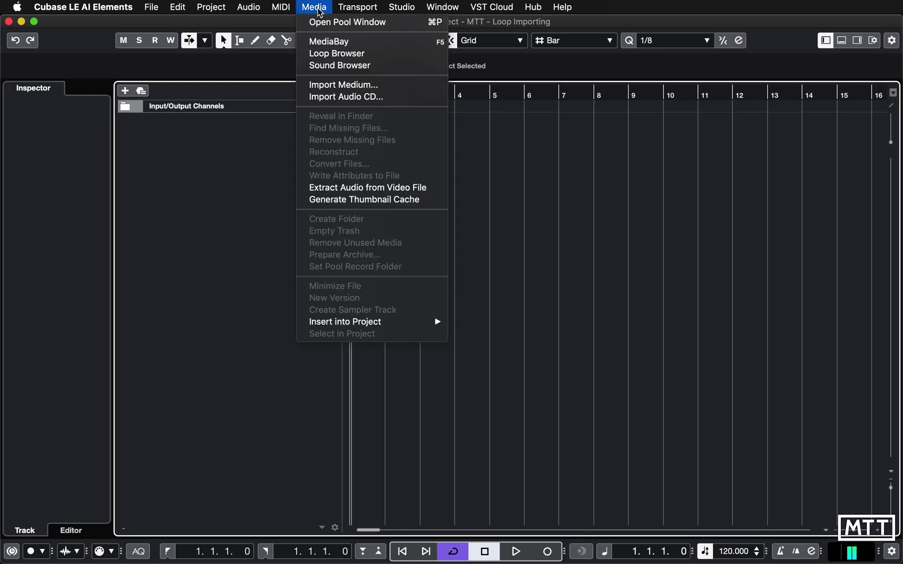
{"action": "left_click", "coordinate": [333, 41]}
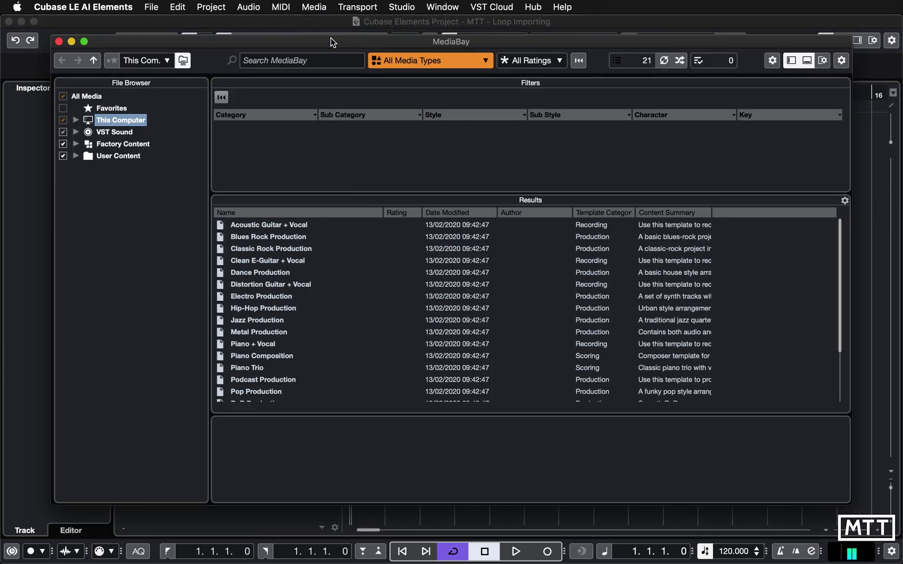
{"action": "left_click_drag", "start_coordinate": [331, 41], "coordinate": [320, 32]}
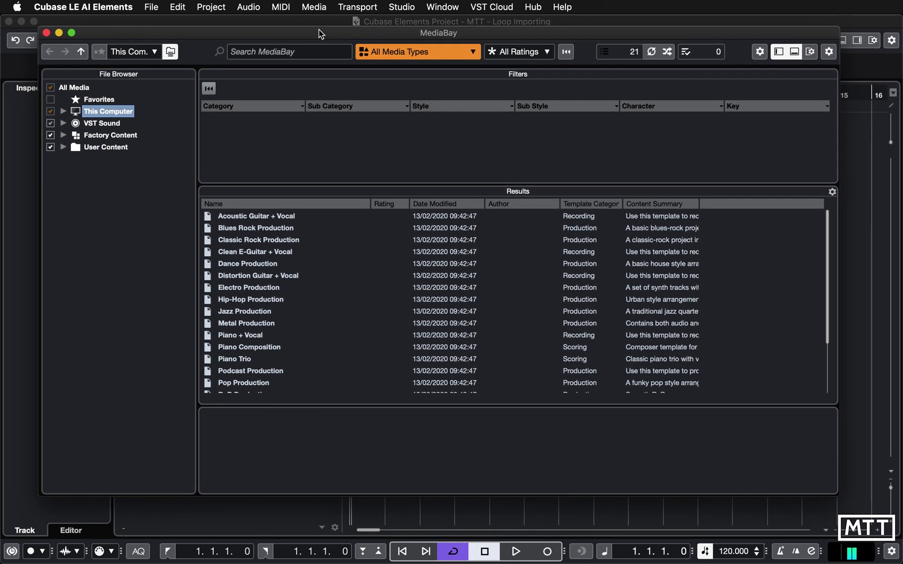
{"action": "left_click", "coordinate": [779, 52]}
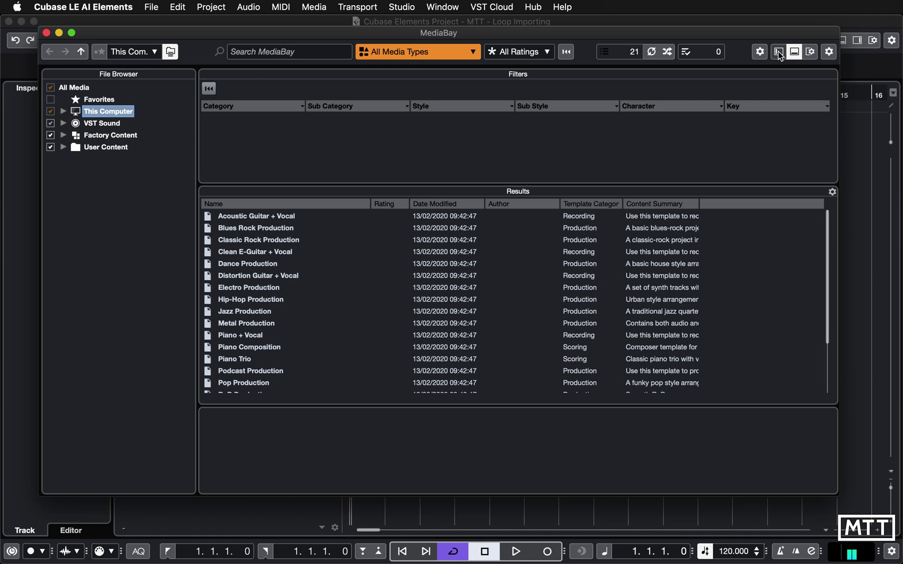
{"action": "left_click", "coordinate": [779, 53]}
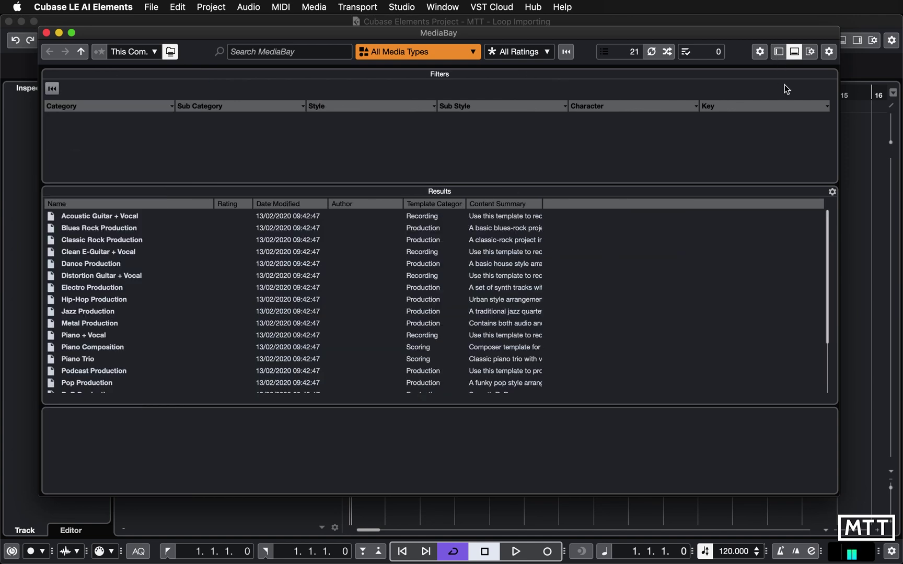
{"action": "left_click", "coordinate": [779, 52]}
{"action": "left_click", "coordinate": [778, 52]}
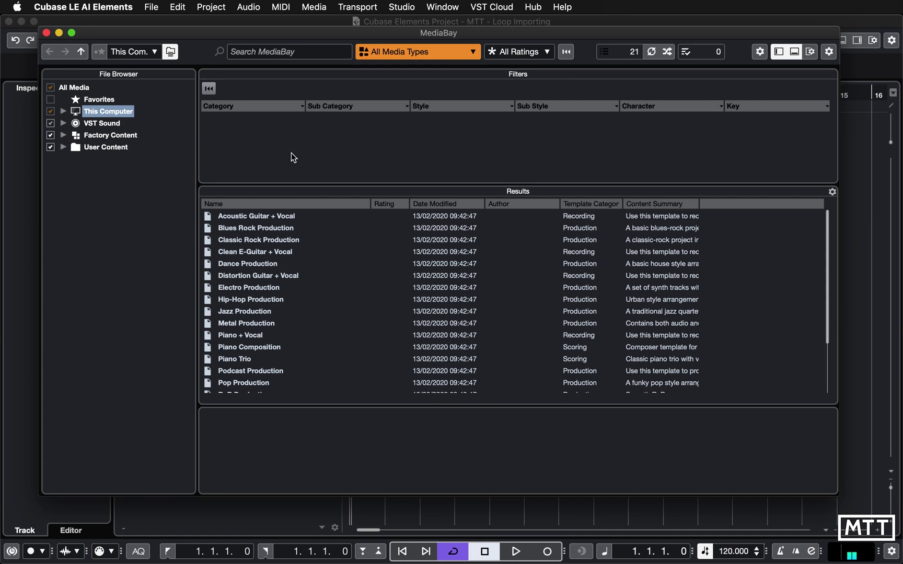
Expand This Computer > Music > Samples > r-loops stayathome and tick Samples to include it.
{"action": "left_click", "coordinate": [64, 112]}
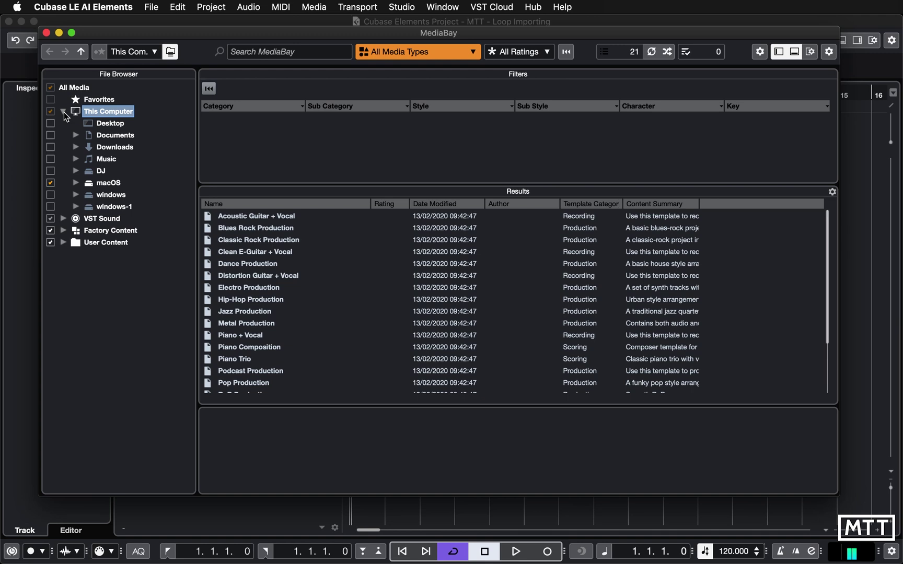
{"action": "left_click", "coordinate": [75, 159]}
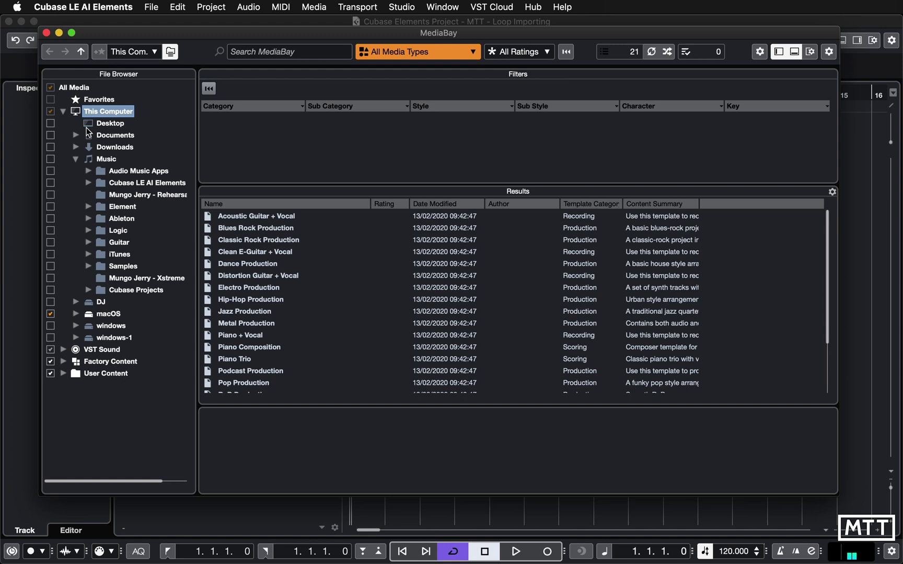
{"action": "left_click", "coordinate": [89, 267]}
{"action": "left_click", "coordinate": [101, 278]}
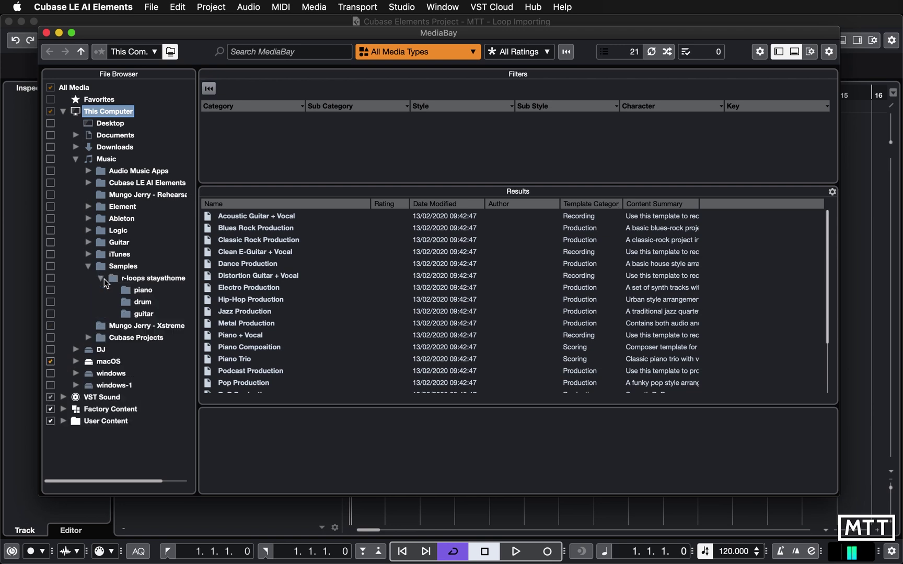
{"action": "left_click", "coordinate": [50, 266]}
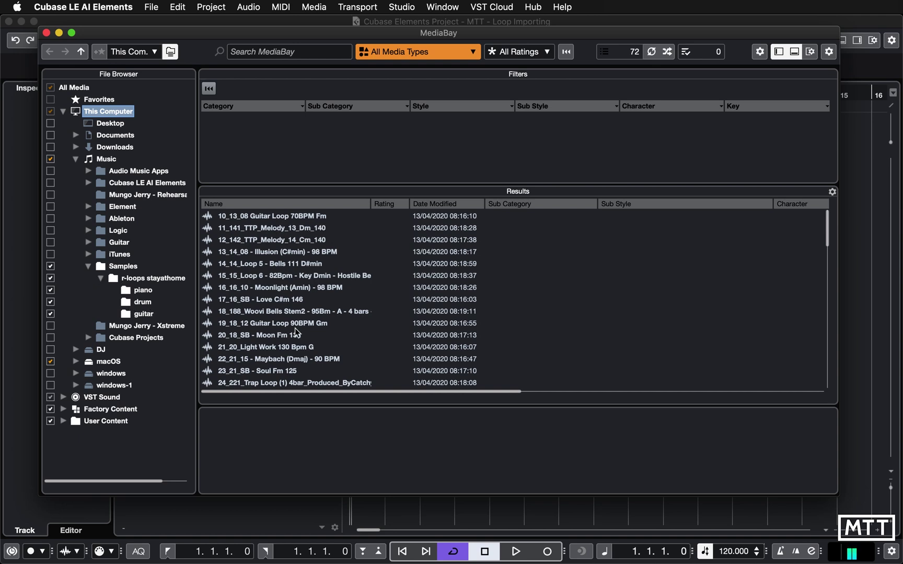
Resize the Character, Sub Category and Sub Style columns so Tempo and Key appear.
{"action": "scroll", "coordinate": [298, 311], "scroll_direction": "down", "scroll_amount": 5}
{"action": "scroll", "coordinate": [298, 309], "scroll_direction": "up", "scroll_amount": 1}
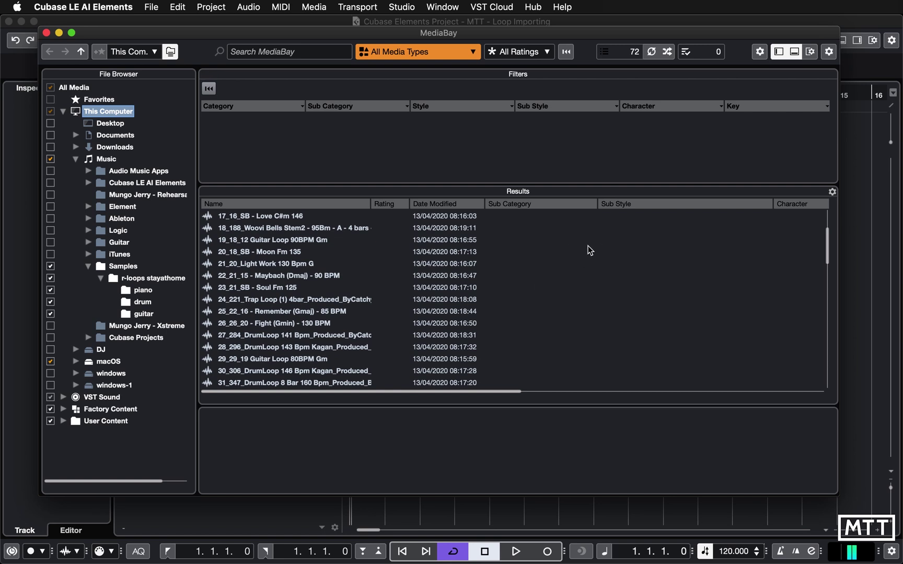
{"action": "left_click_drag", "start_coordinate": [780, 213], "coordinate": [678, 214]}
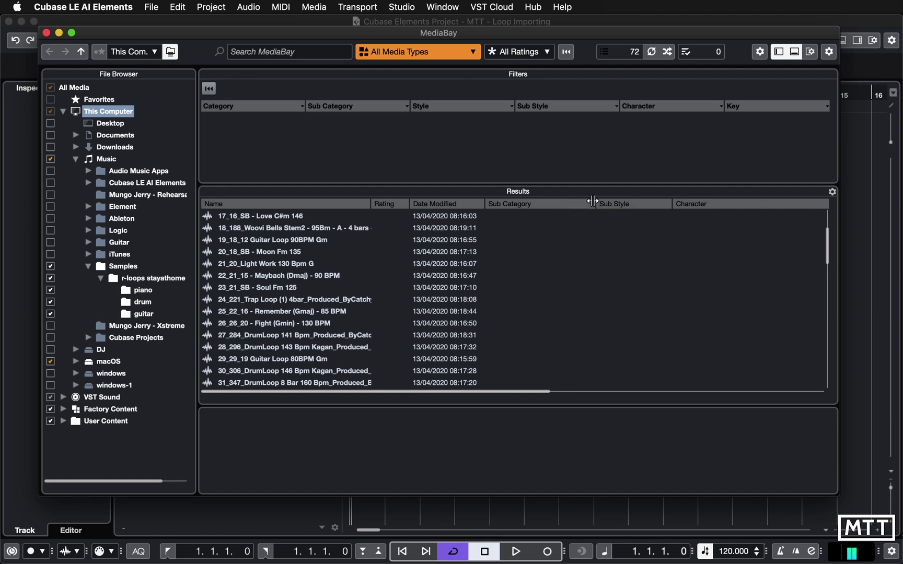
{"action": "left_click_drag", "start_coordinate": [597, 208], "coordinate": [522, 209]}
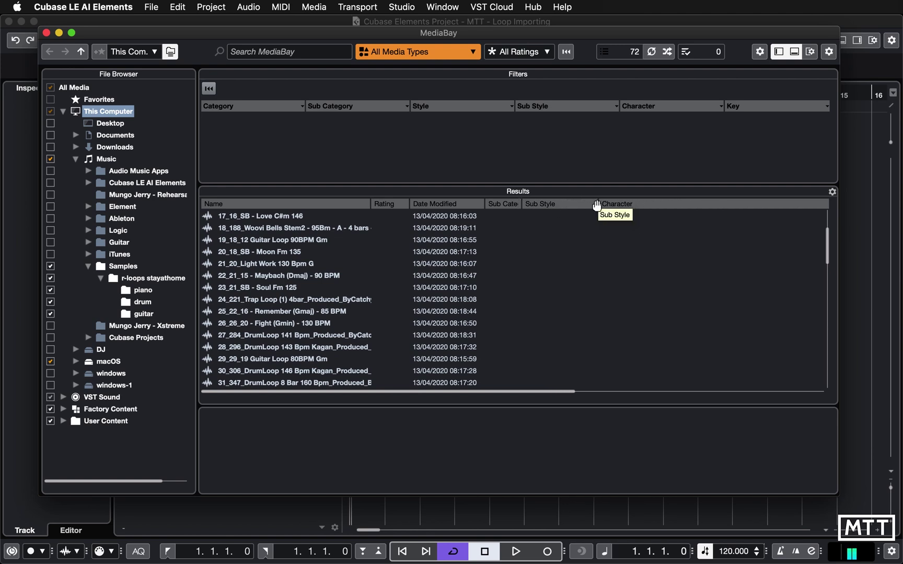
{"action": "left_click", "coordinate": [596, 204]}
{"action": "left_click_drag", "start_coordinate": [600, 203], "coordinate": [565, 204]}
{"action": "left_click_drag", "start_coordinate": [814, 202], "coordinate": [743, 203]}
Scroll through the results to inspect the Tempo and Key values of the loops.
{"action": "scroll", "coordinate": [746, 321], "scroll_direction": "down", "scroll_amount": 7}
{"action": "scroll", "coordinate": [746, 321], "scroll_direction": "down", "scroll_amount": 10}
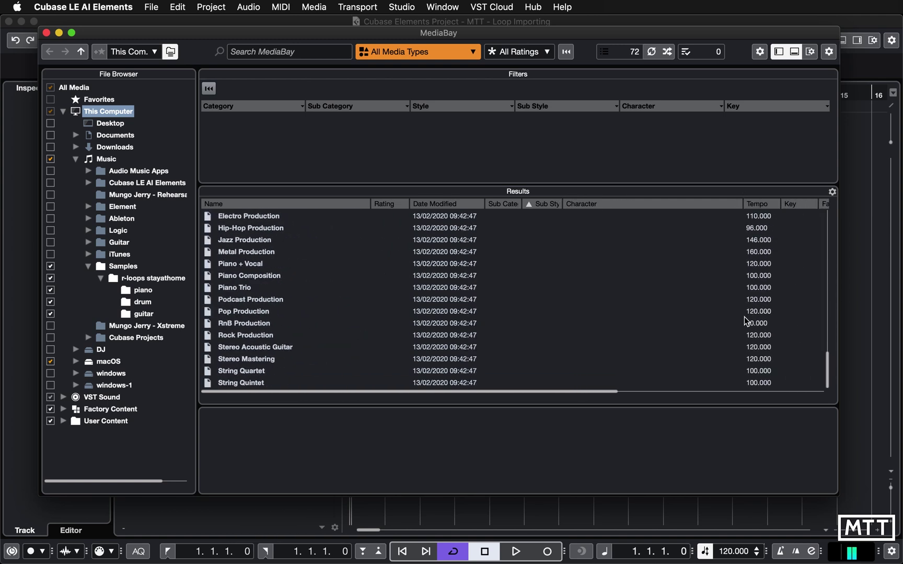
{"action": "scroll", "coordinate": [747, 321], "scroll_direction": "up", "scroll_amount": 13}
{"action": "scroll", "coordinate": [746, 320], "scroll_direction": "down", "scroll_amount": 13}
{"action": "scroll", "coordinate": [747, 321], "scroll_direction": "up", "scroll_amount": 8}
{"action": "scroll", "coordinate": [746, 321], "scroll_direction": "up", "scroll_amount": 7}
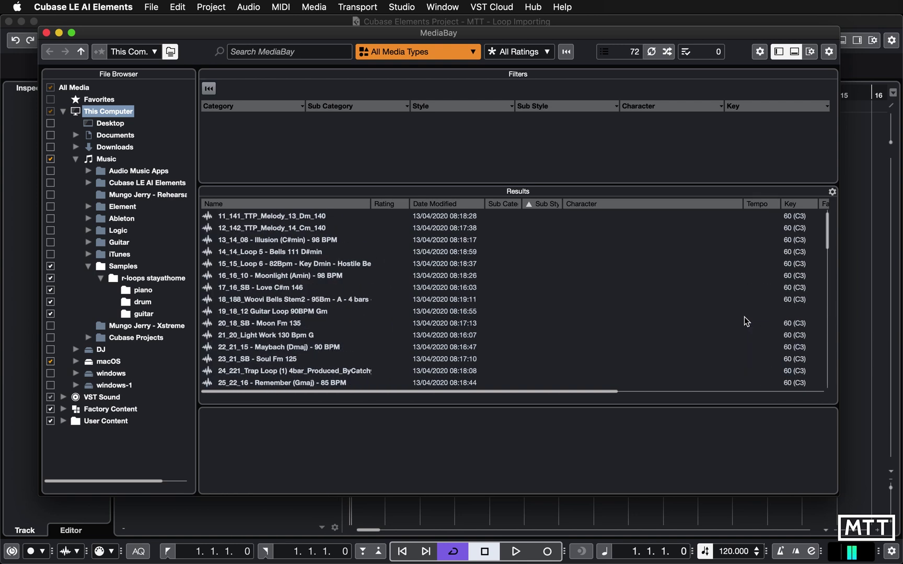
{"action": "scroll", "coordinate": [746, 321], "scroll_direction": "down", "scroll_amount": 1}
{"action": "scroll", "coordinate": [746, 321], "scroll_direction": "up", "scroll_amount": 2}
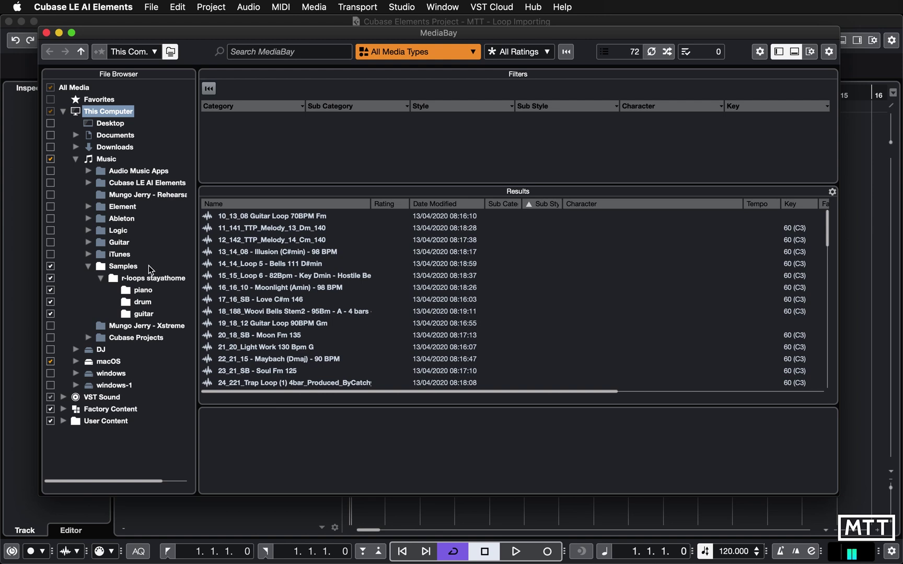
{"action": "left_click", "coordinate": [125, 268]}
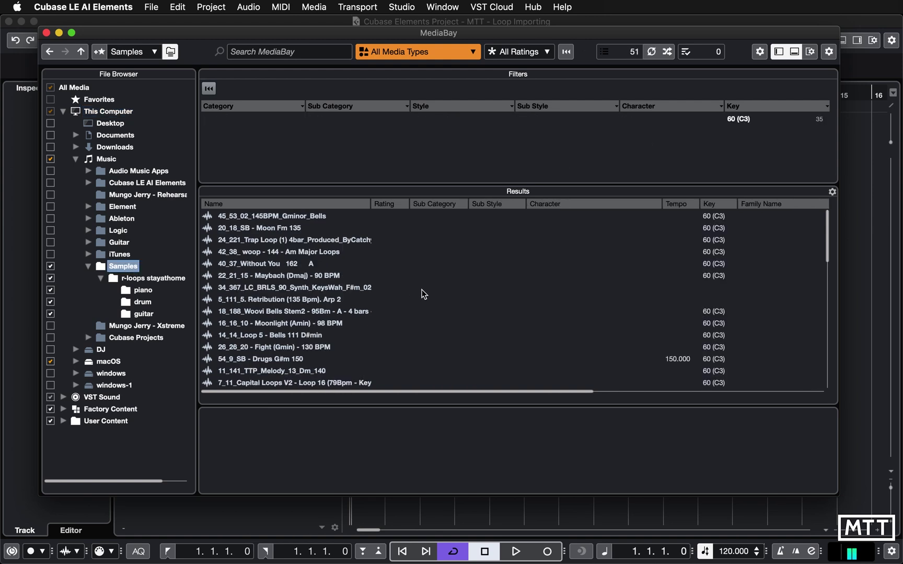
{"action": "scroll", "coordinate": [535, 340], "scroll_direction": "down", "scroll_amount": 10}
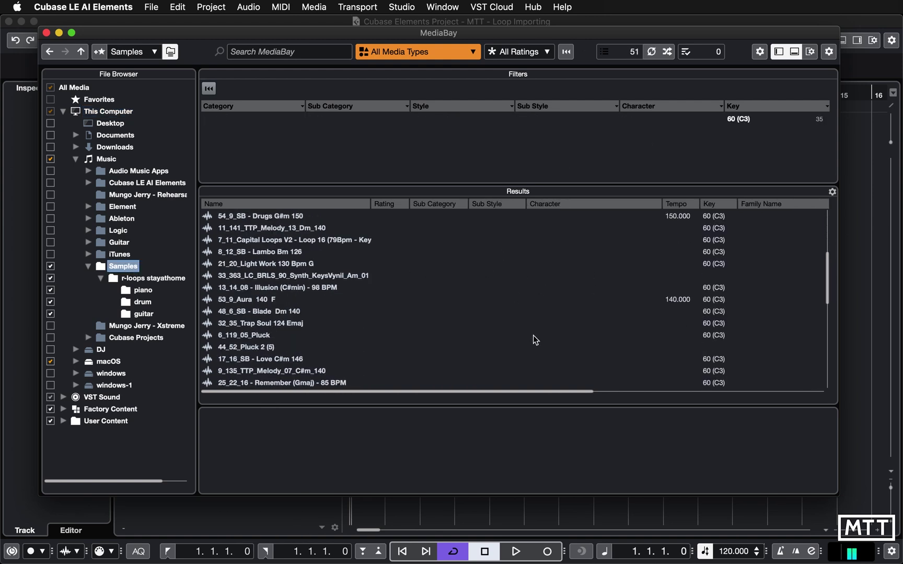
{"action": "scroll", "coordinate": [535, 339], "scroll_direction": "down", "scroll_amount": 2}
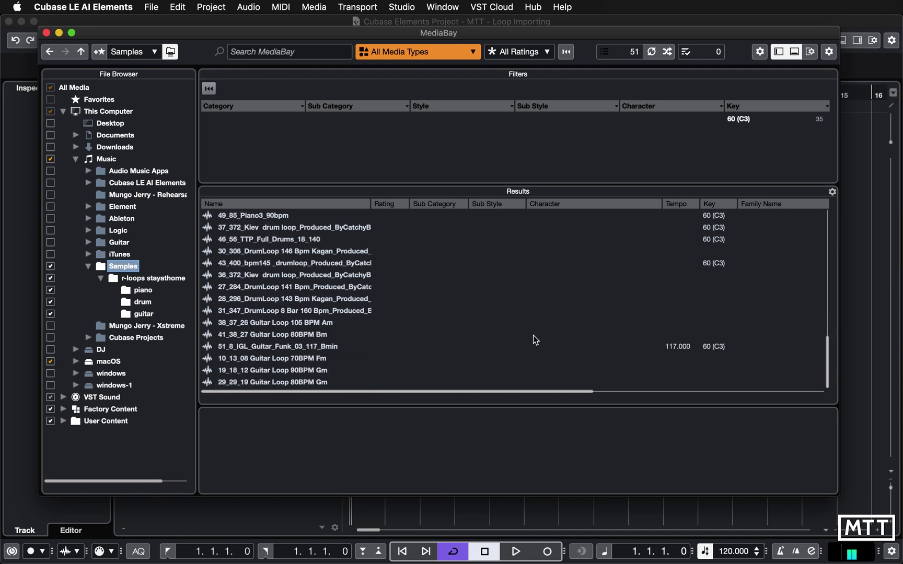
{"action": "scroll", "coordinate": [535, 340], "scroll_direction": "up", "scroll_amount": 10}
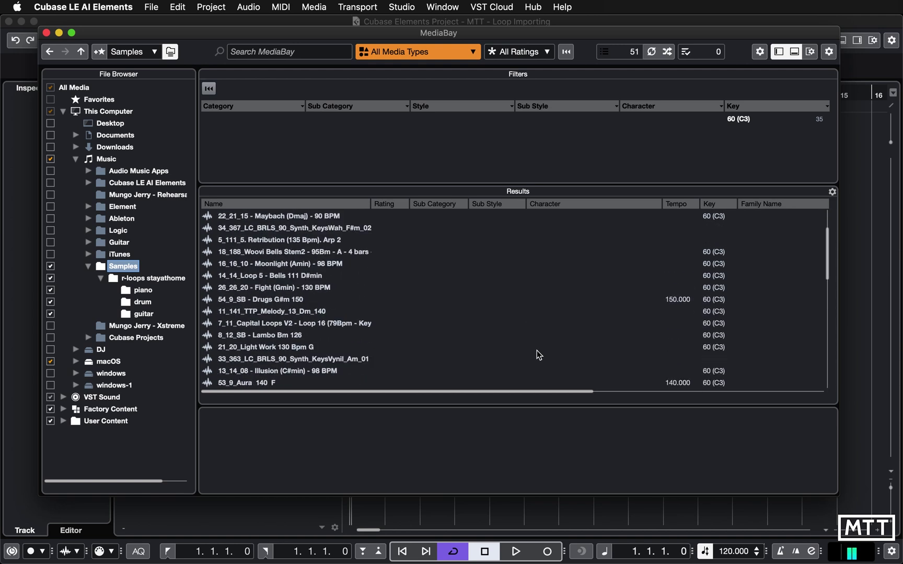
{"action": "scroll", "coordinate": [658, 303], "scroll_direction": "down", "scroll_amount": 10}
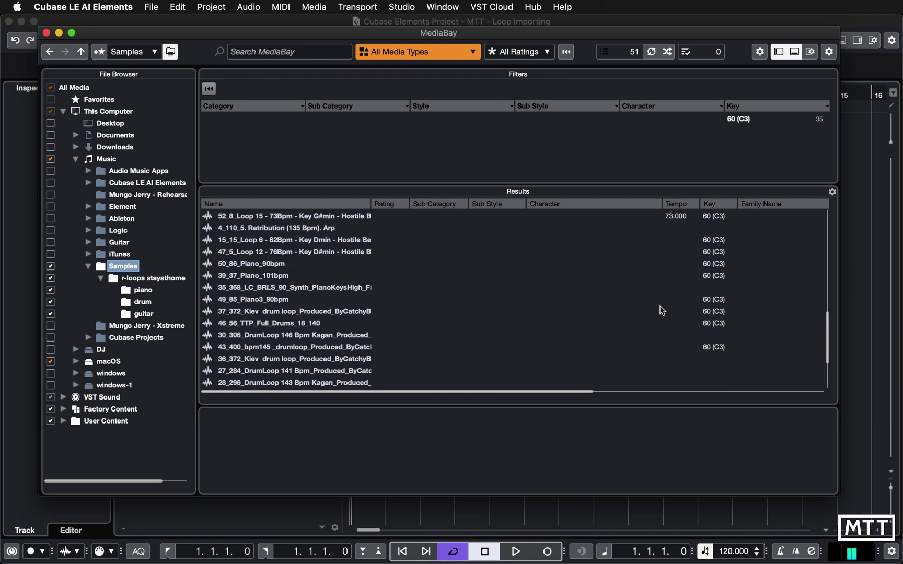
{"action": "scroll", "coordinate": [662, 310], "scroll_direction": "down", "scroll_amount": 2}
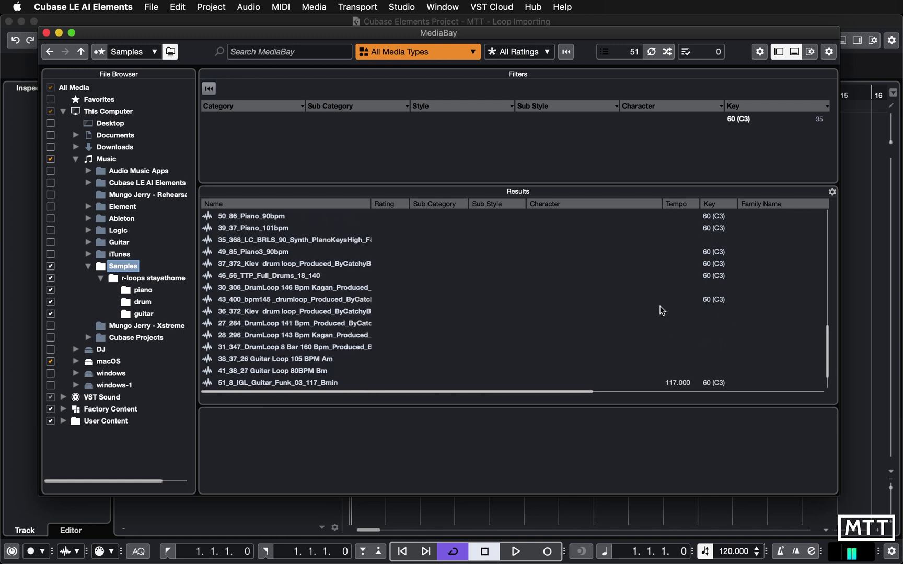
{"action": "scroll", "coordinate": [662, 310], "scroll_direction": "down", "scroll_amount": 1}
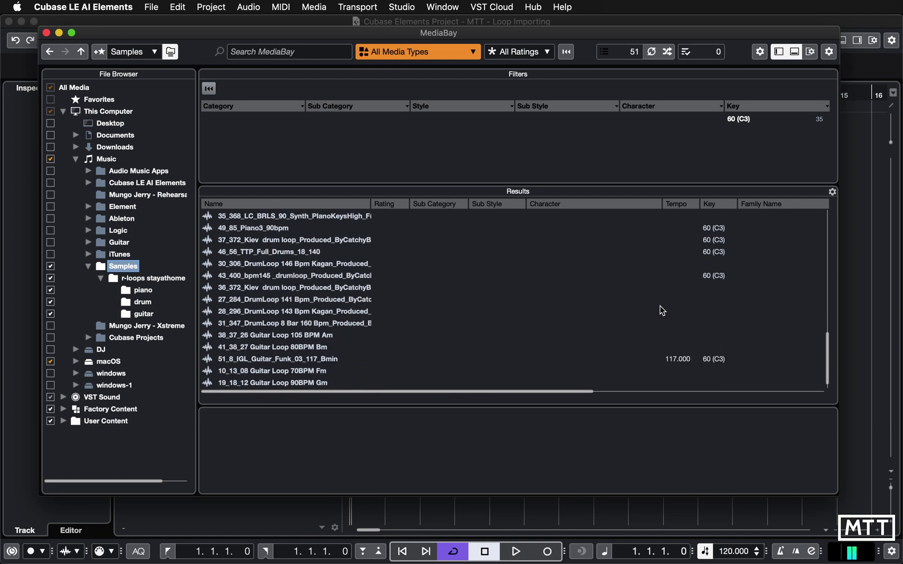
Preview the 38_37_26 Guitar Loop 105 BPM Am and set its tempo to 105.
{"action": "left_click", "coordinate": [293, 338]}
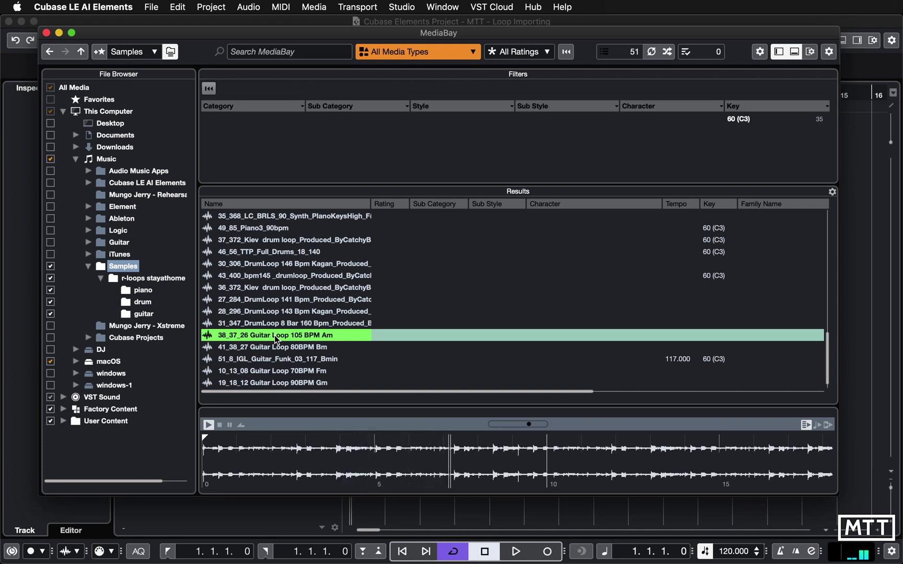
{"action": "left_click", "coordinate": [220, 425]}
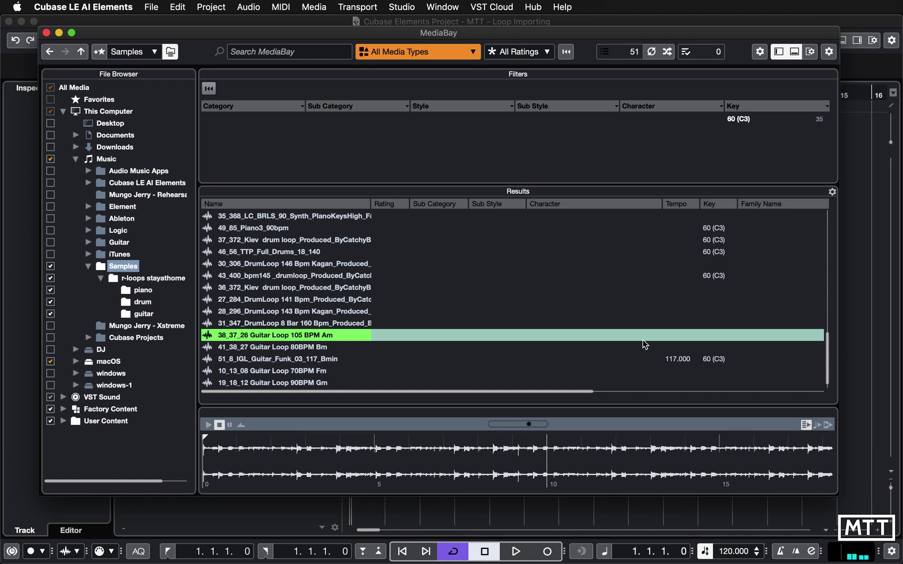
{"action": "double_click", "coordinate": [678, 335]}
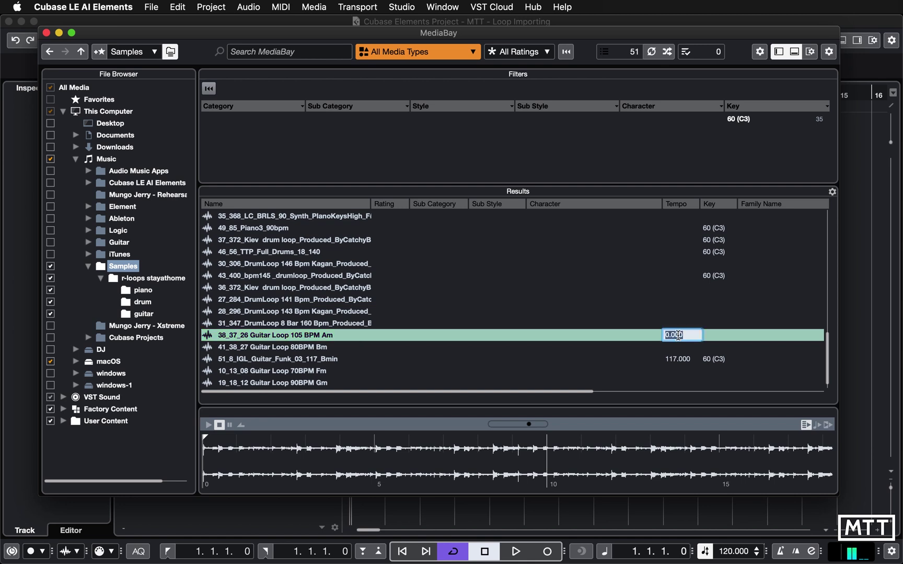
{"action": "type", "text": "105"}
{"action": "key", "text": "Return"}
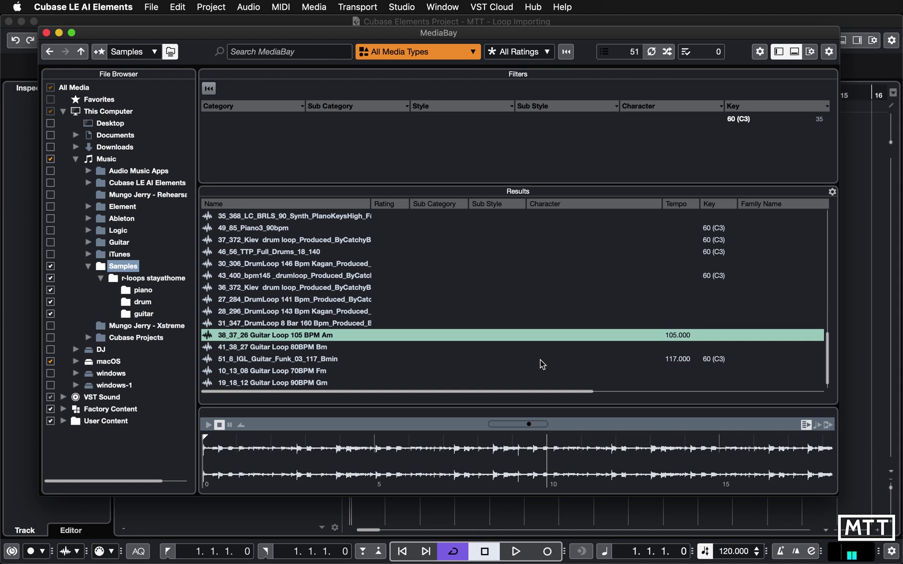
Set the tempo of the 41_38_27 80BPM Bm guitar loop to 80.
{"action": "left_click", "coordinate": [301, 349]}
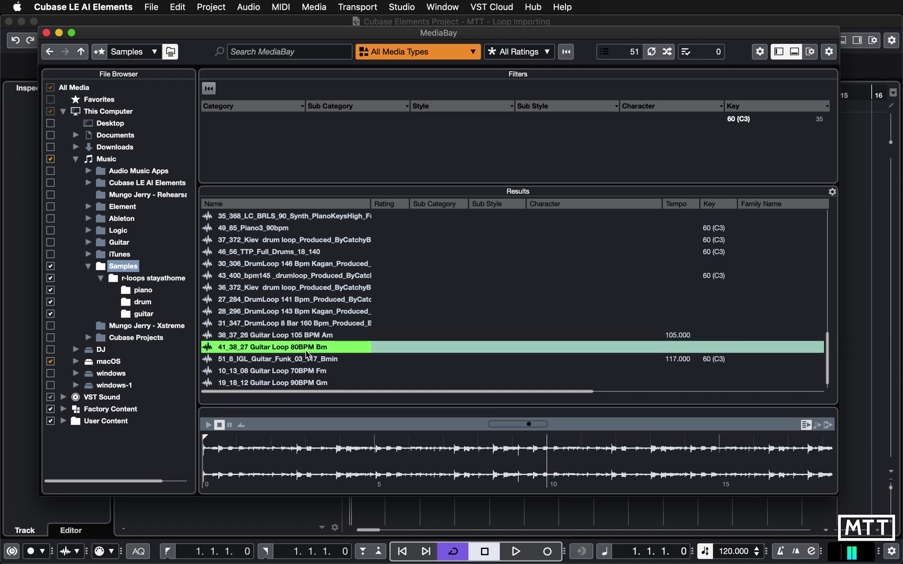
{"action": "double_click", "coordinate": [674, 347]}
{"action": "type", "text": "80"}
{"action": "key", "text": "Return"}
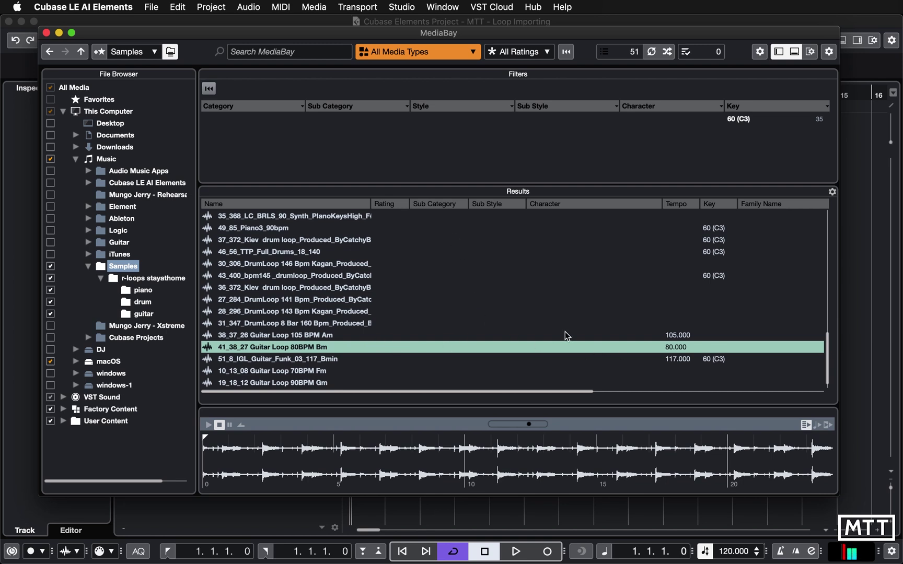
{"action": "scroll", "coordinate": [567, 336], "scroll_direction": "right", "scroll_amount": 10}
{"action": "scroll", "coordinate": [567, 336], "scroll_direction": "left", "scroll_amount": 6}
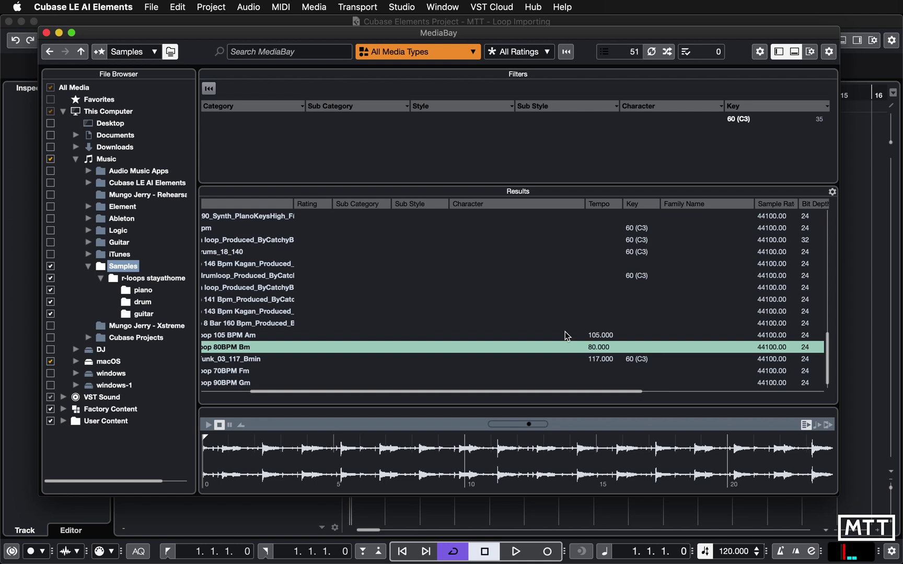
{"action": "left_click", "coordinate": [689, 337]}
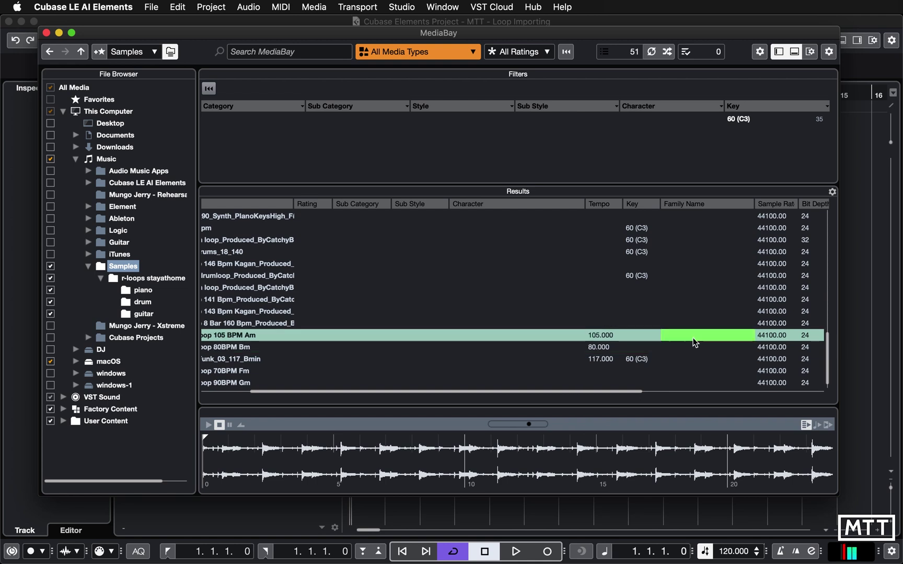
{"action": "left_click", "coordinate": [684, 340]}
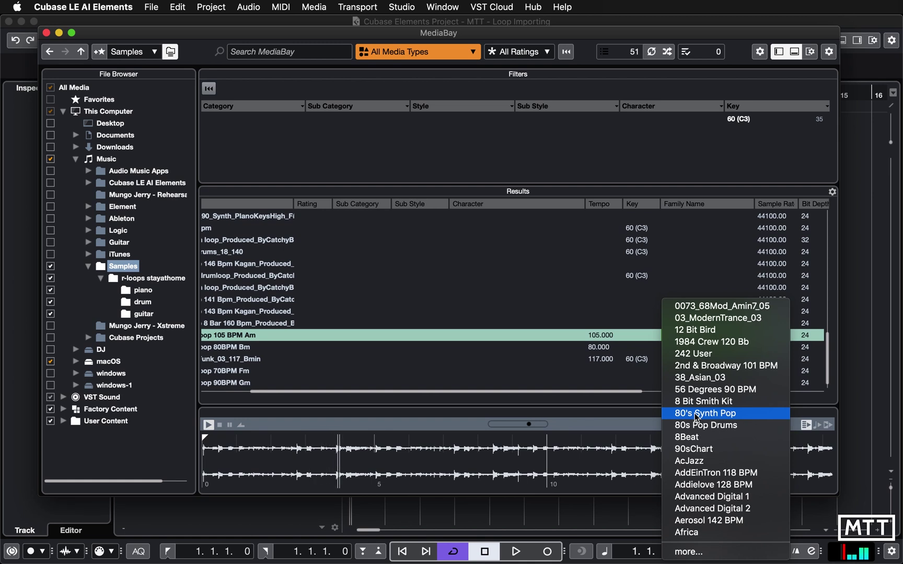
{"action": "left_click", "coordinate": [687, 552]}
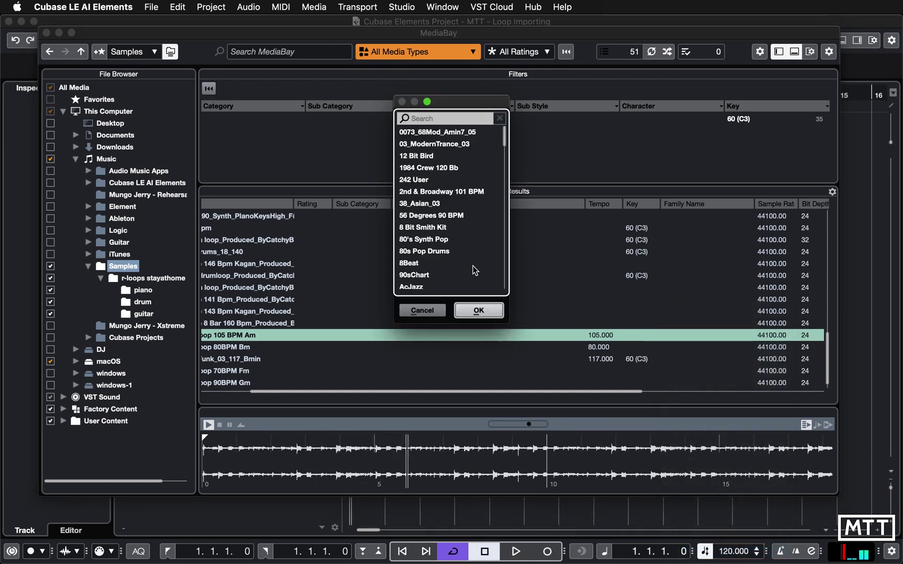
{"action": "scroll", "coordinate": [468, 265], "scroll_direction": "down", "scroll_amount": 8}
{"action": "scroll", "coordinate": [468, 265], "scroll_direction": "down", "scroll_amount": 12}
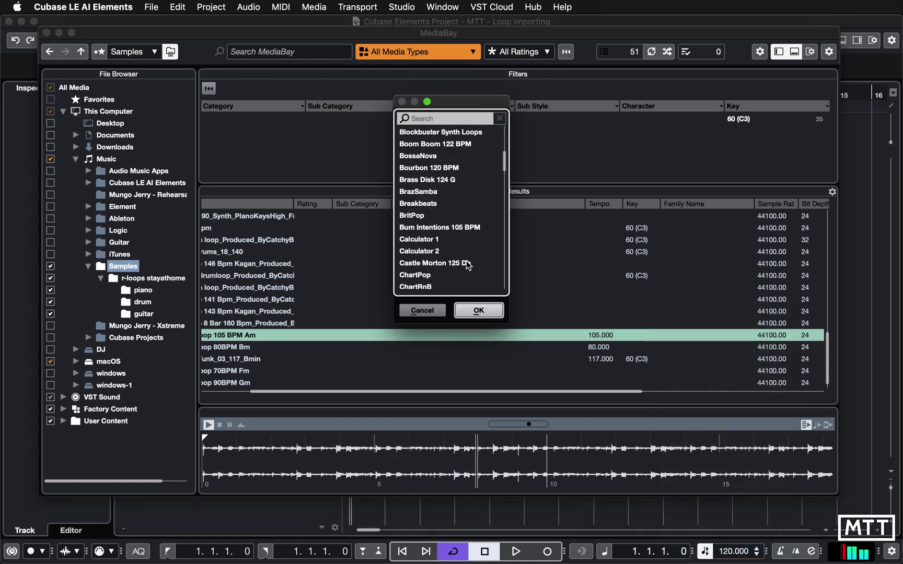
{"action": "scroll", "coordinate": [468, 265], "scroll_direction": "down", "scroll_amount": 10}
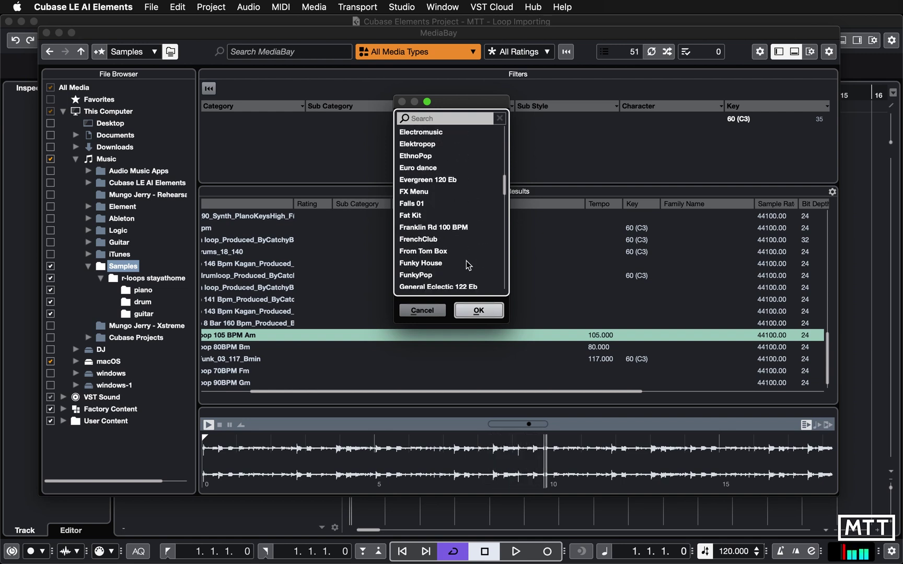
{"action": "scroll", "coordinate": [467, 265], "scroll_direction": "down", "scroll_amount": 8}
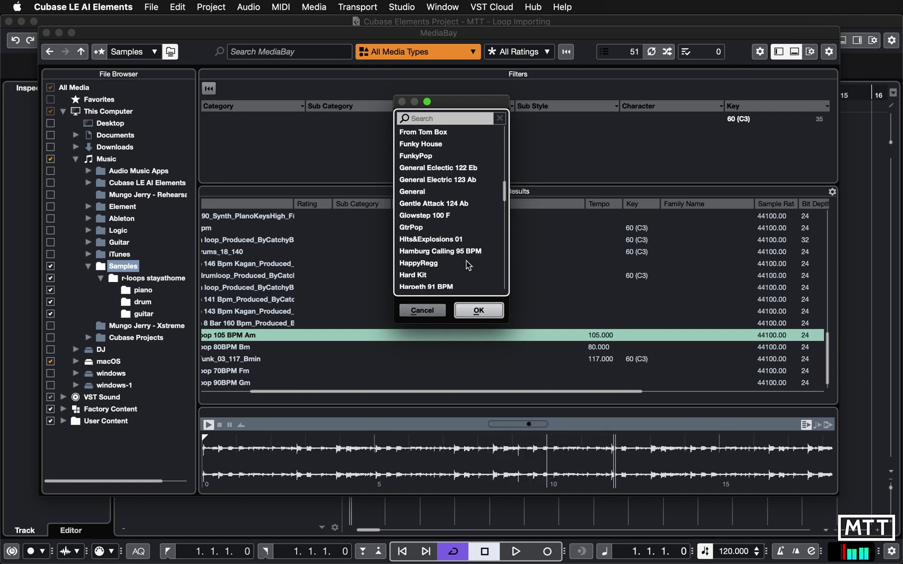
{"action": "scroll", "coordinate": [468, 264], "scroll_direction": "down", "scroll_amount": 5}
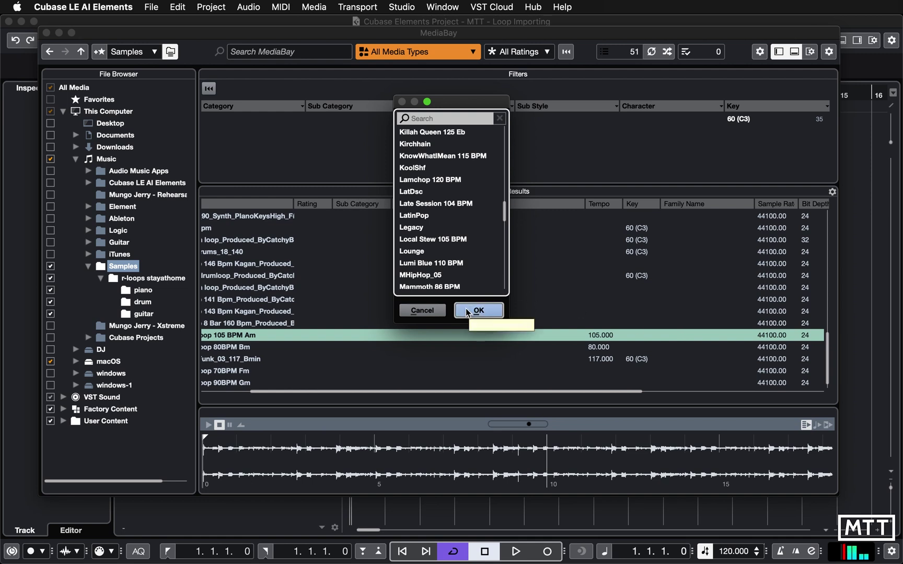
{"action": "left_click", "coordinate": [422, 310]}
Select all Samples loops and assign them a newly created family name, 'r-loops'.
{"action": "scroll", "coordinate": [452, 329], "scroll_direction": "left", "scroll_amount": 3}
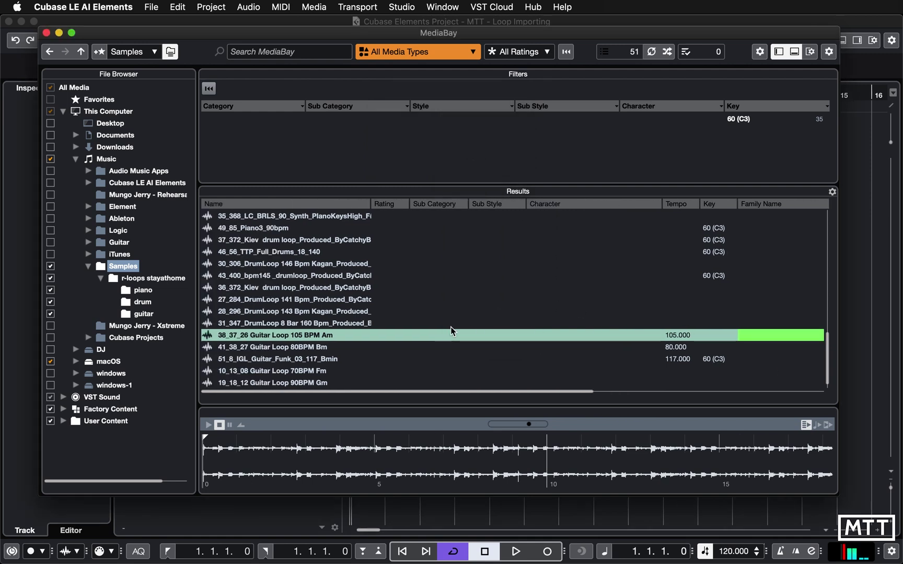
{"action": "key", "text": "super+a"}
{"action": "left_click", "coordinate": [311, 326]}
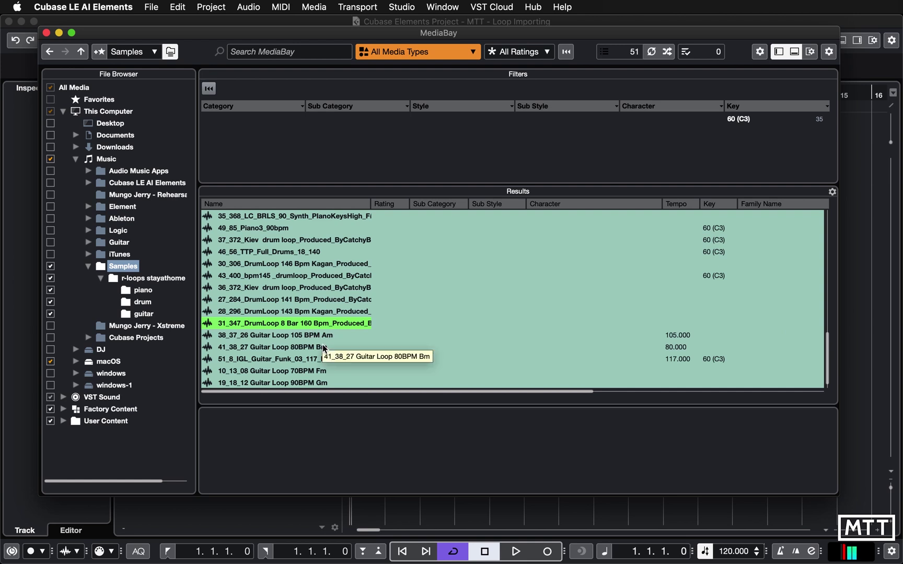
{"action": "scroll", "coordinate": [611, 316], "scroll_direction": "right", "scroll_amount": 3}
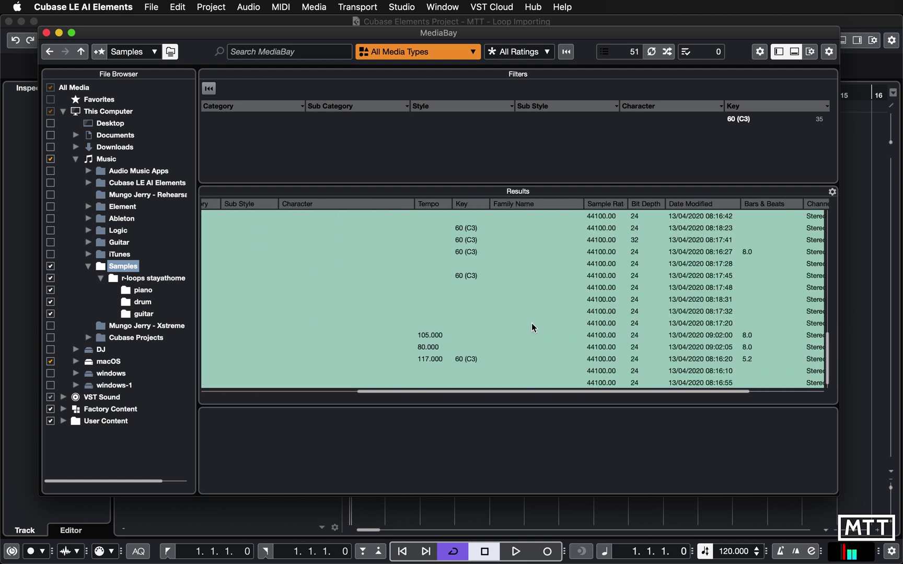
{"action": "left_click", "coordinate": [505, 316]}
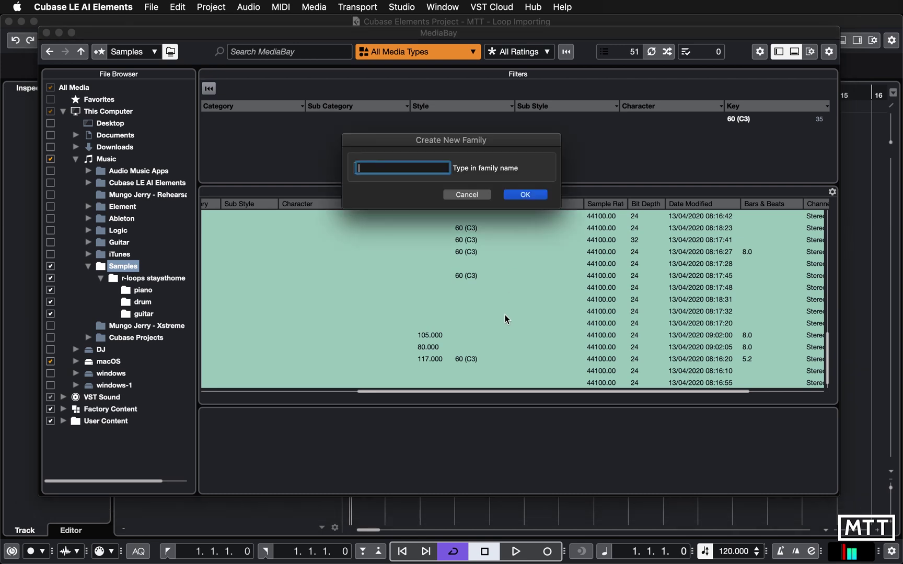
{"action": "type", "text": "r-loops"}
{"action": "left_click", "coordinate": [525, 195]}
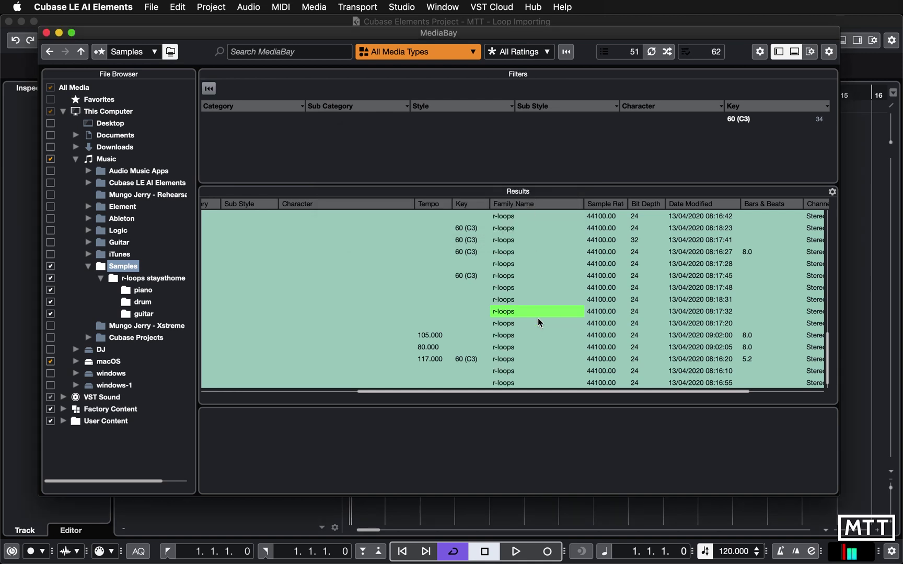
{"action": "scroll", "coordinate": [480, 331], "scroll_direction": "left", "scroll_amount": 5}
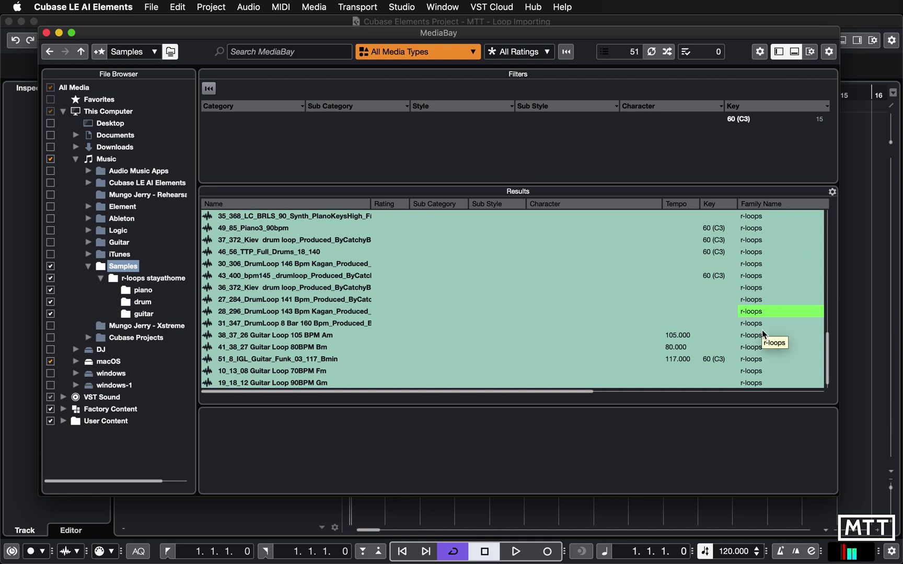
Select the 160 Bpm and 141 Bpm drum loops, then browse the piano loops folder.
{"action": "left_click", "coordinate": [309, 324]}
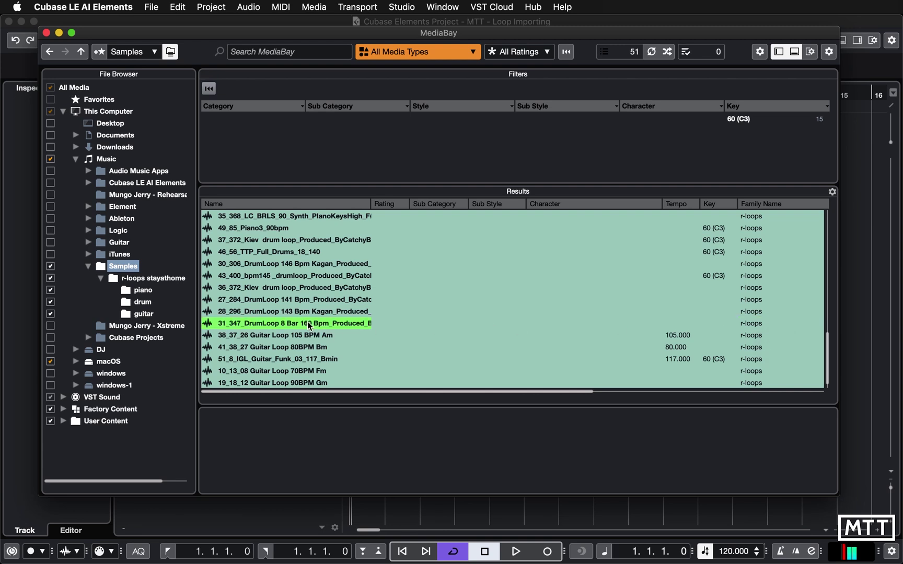
{"action": "left_click", "coordinate": [322, 301]}
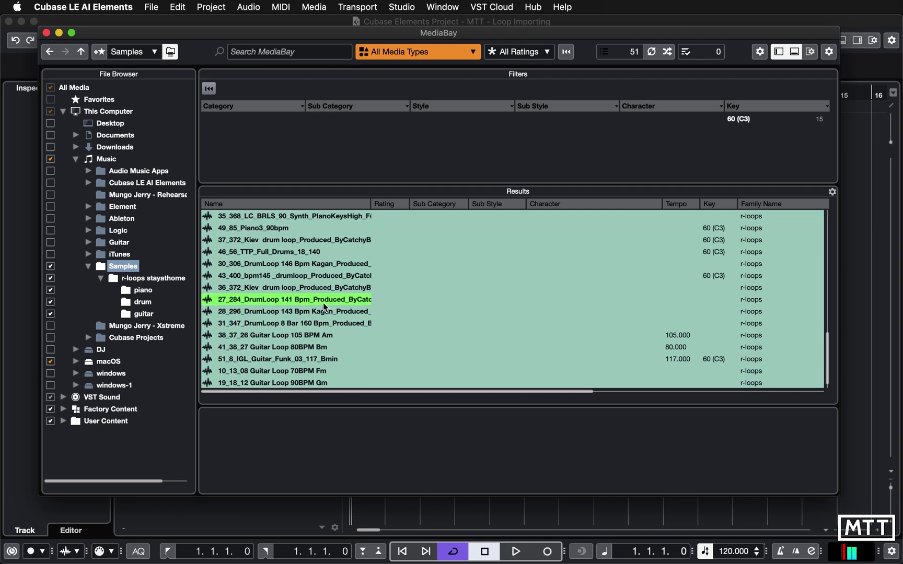
{"action": "left_click", "coordinate": [140, 292]}
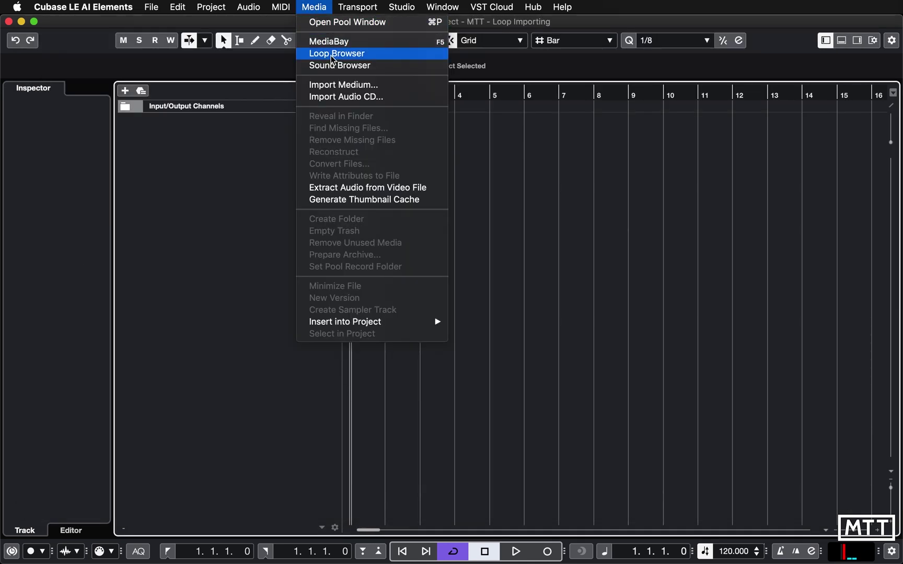
Open the Loop Browser and replace the drumloop search with 'r-loops'.
{"action": "left_click", "coordinate": [334, 53]}
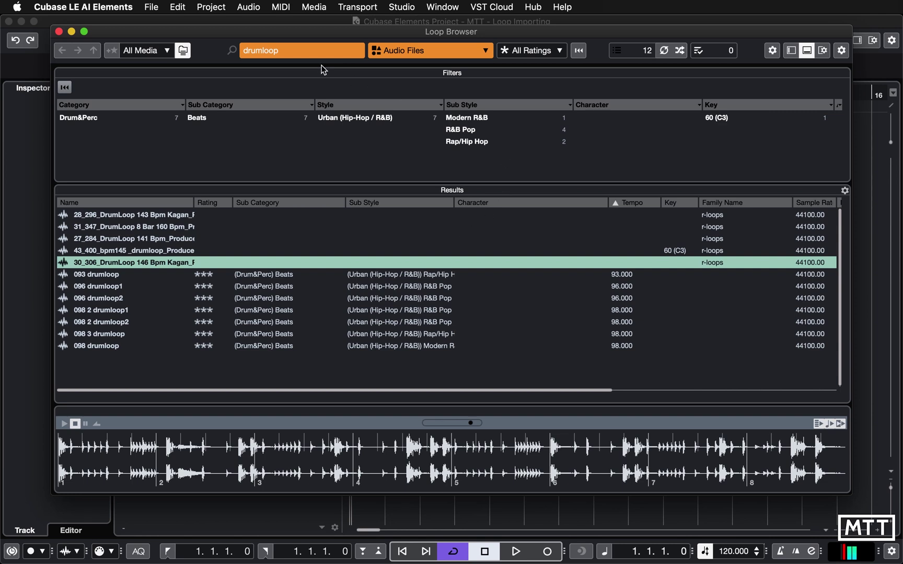
{"action": "double_click", "coordinate": [301, 53]}
{"action": "type", "text": "r-loops"}
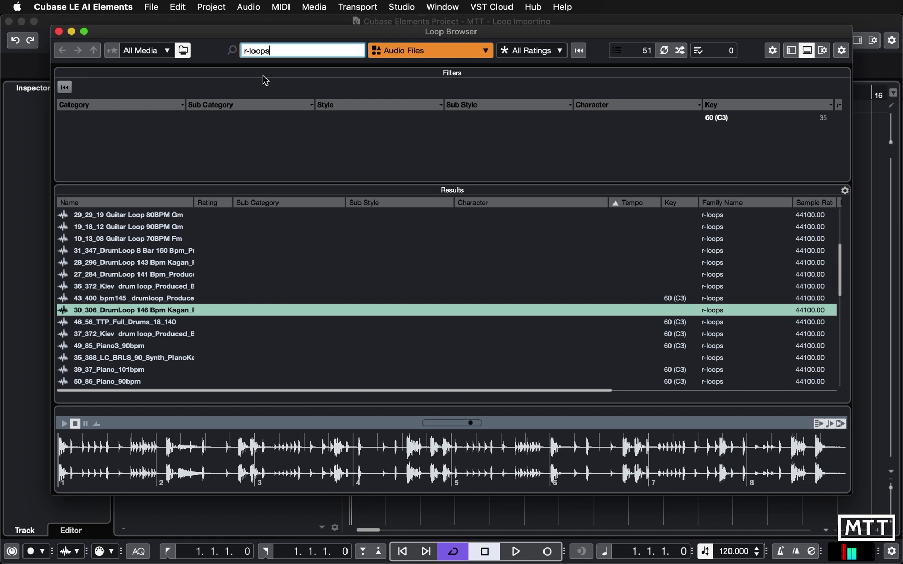
{"action": "scroll", "coordinate": [721, 297], "scroll_direction": "down", "scroll_amount": 5}
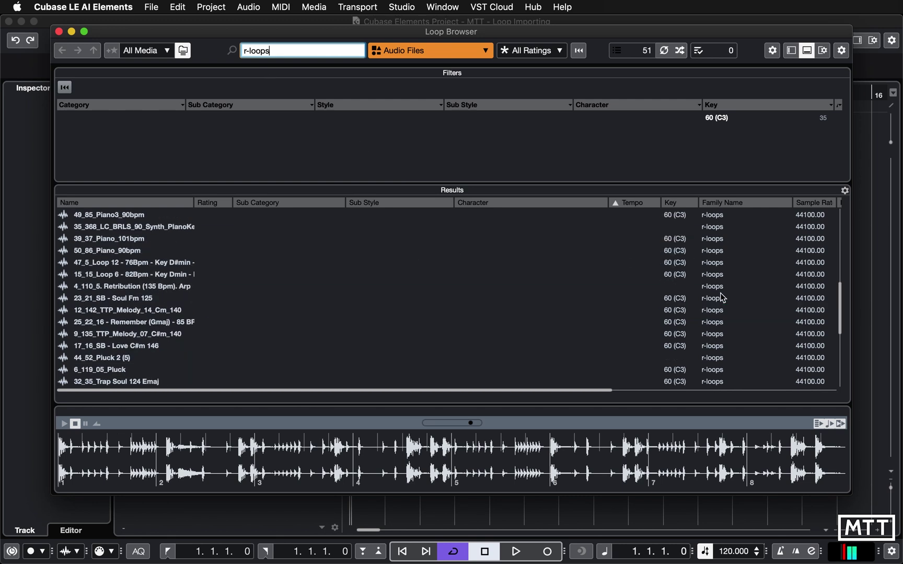
{"action": "scroll", "coordinate": [721, 298], "scroll_direction": "up", "scroll_amount": 8}
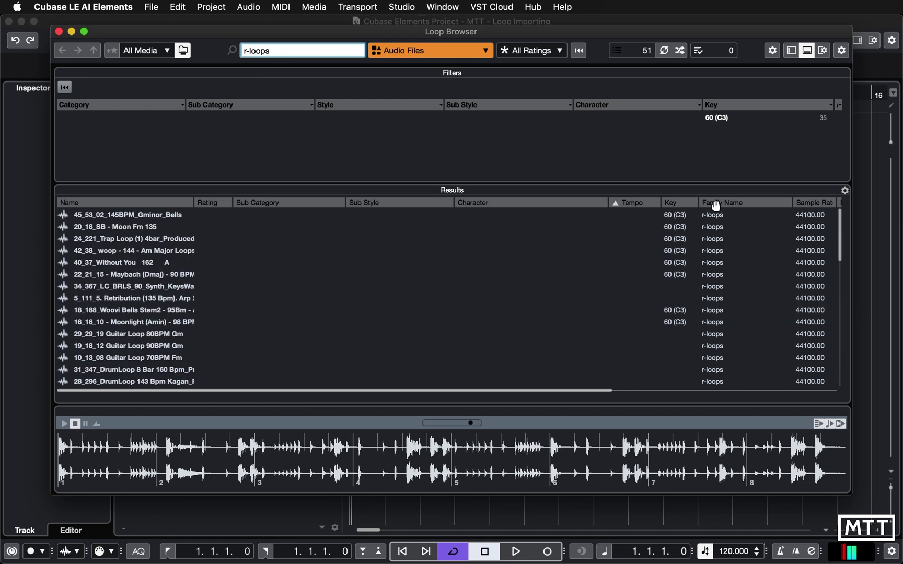
{"action": "scroll", "coordinate": [629, 312], "scroll_direction": "down", "scroll_amount": 2}
{"action": "scroll", "coordinate": [629, 312], "scroll_direction": "up", "scroll_amount": 2}
Reset the Loop Browser search filters and restrict the media type to Audio Files.
{"action": "left_click", "coordinate": [74, 92]}
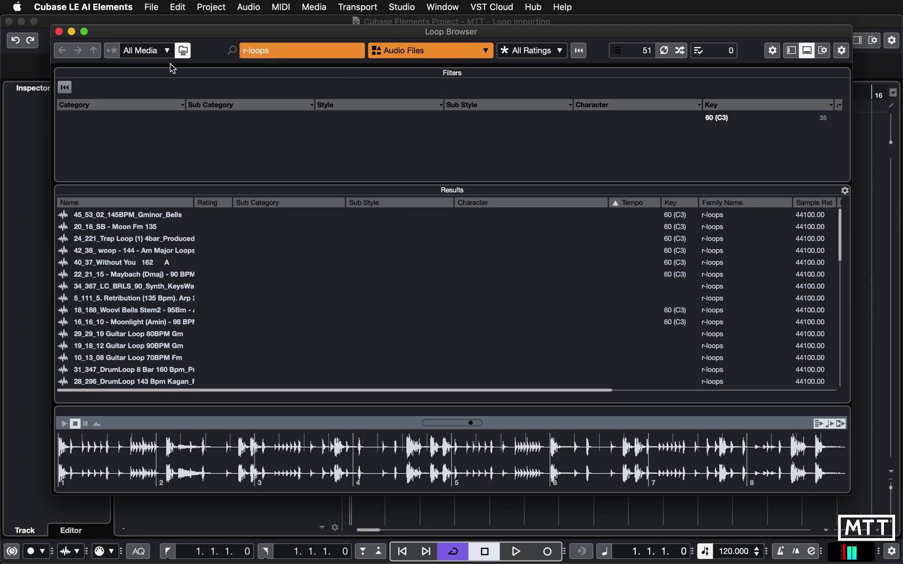
{"action": "left_click", "coordinate": [320, 45]}
{"action": "left_click", "coordinate": [579, 50]}
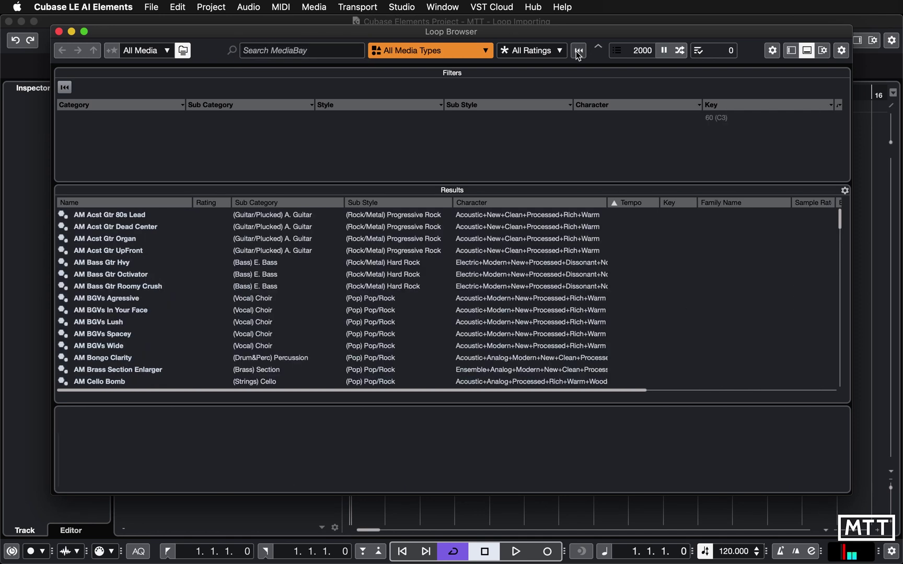
{"action": "left_click", "coordinate": [455, 53]}
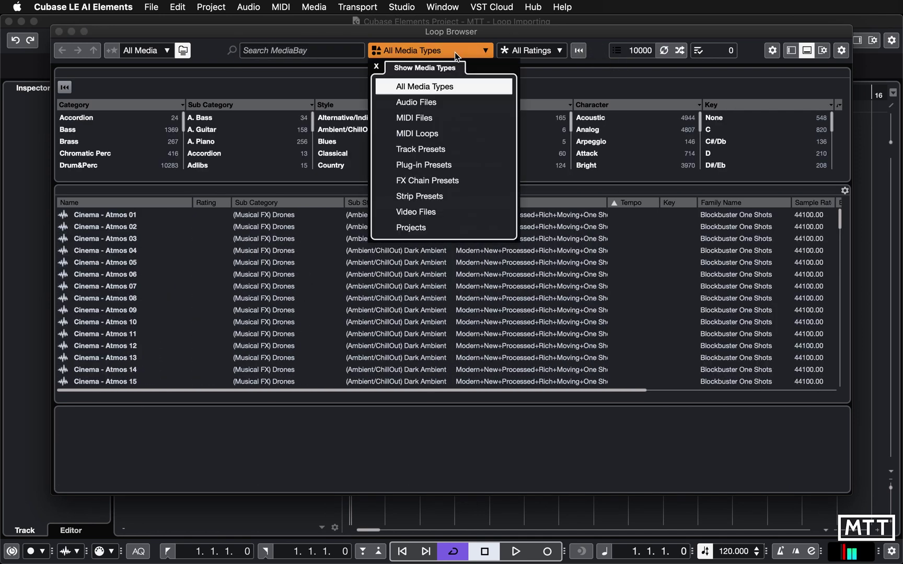
{"action": "left_click", "coordinate": [434, 103]}
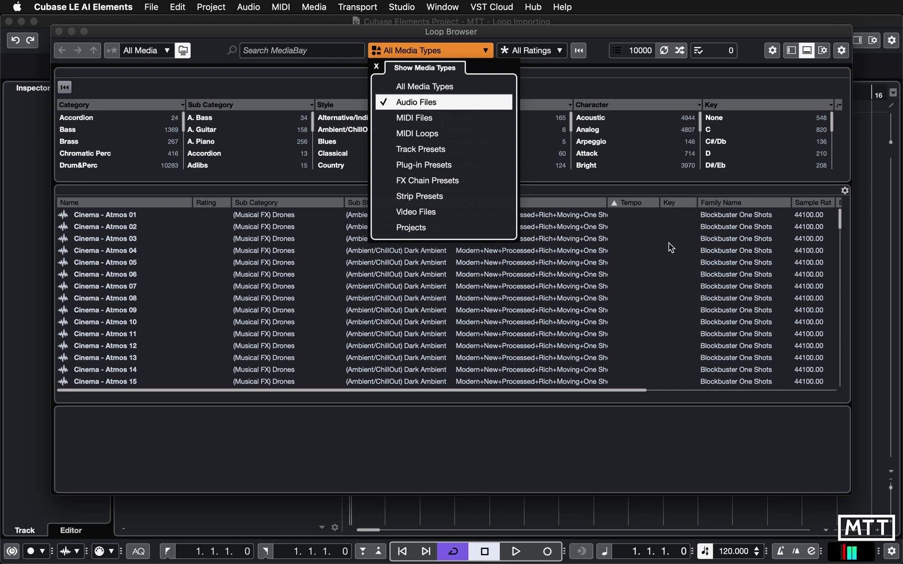
{"action": "left_click", "coordinate": [585, 84]}
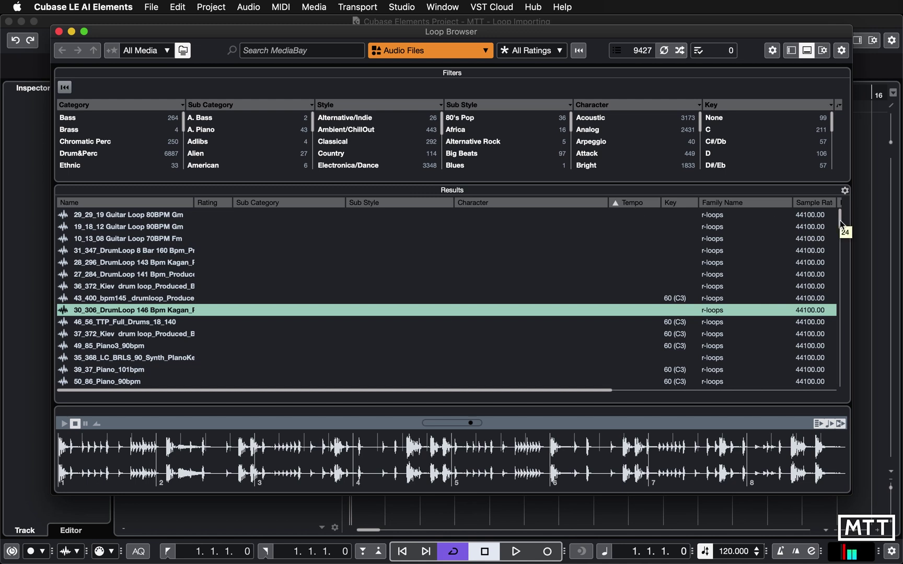
Scroll the tempo-sorted results down to the 38_37_26 Guitar Loop 105 BPM Am.
{"action": "left_click_drag", "start_coordinate": [841, 220], "coordinate": [841, 356]}
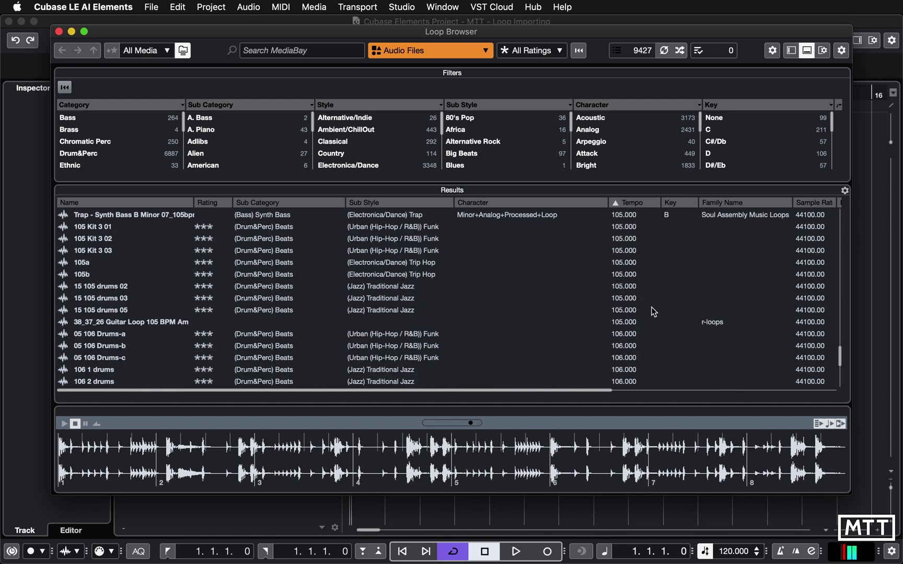